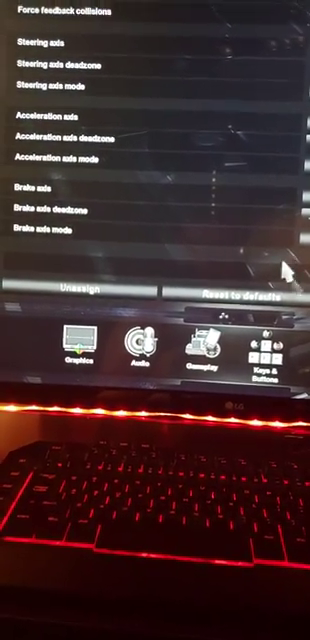
{"action": "scroll", "coordinate": [285, 270], "scroll_direction": "up", "scroll_amount": 3}
{"action": "scroll", "coordinate": [285, 250], "scroll_direction": "up", "scroll_amount": 3}
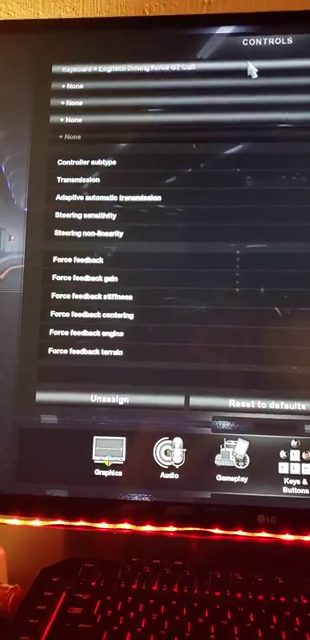
- Switch the Controller profile to Keyboard only and launch the Input wizard's control-method choice
{"action": "left_click", "coordinate": [250, 68]}
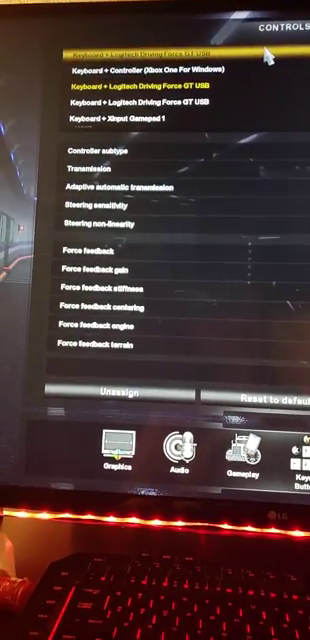
{"action": "scroll", "coordinate": [252, 62], "scroll_direction": "up", "scroll_amount": 4}
{"action": "left_click", "coordinate": [255, 57]}
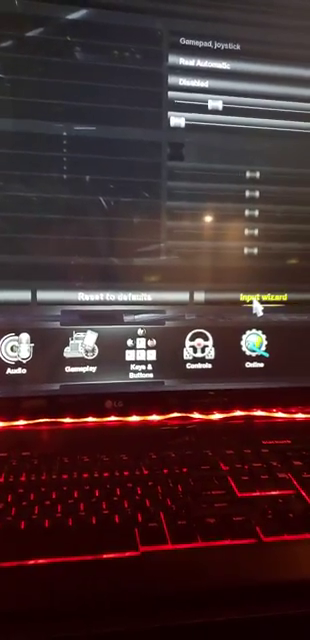
{"action": "left_click", "coordinate": [255, 302]}
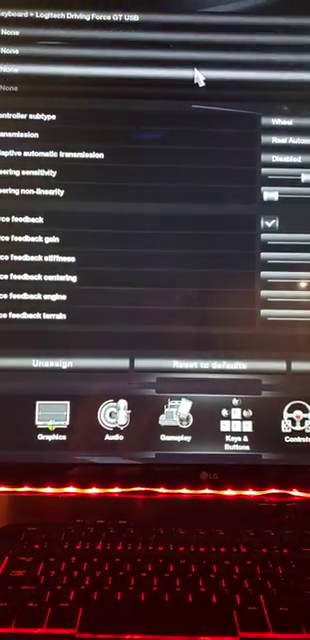
{"action": "scroll", "coordinate": [205, 150], "scroll_direction": "down", "scroll_amount": 3}
{"action": "scroll", "coordinate": [208, 164], "scroll_direction": "down", "scroll_amount": 3}
{"action": "scroll", "coordinate": [207, 163], "scroll_direction": "down", "scroll_amount": 3}
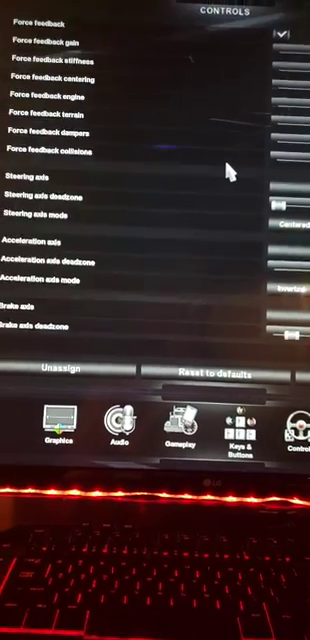